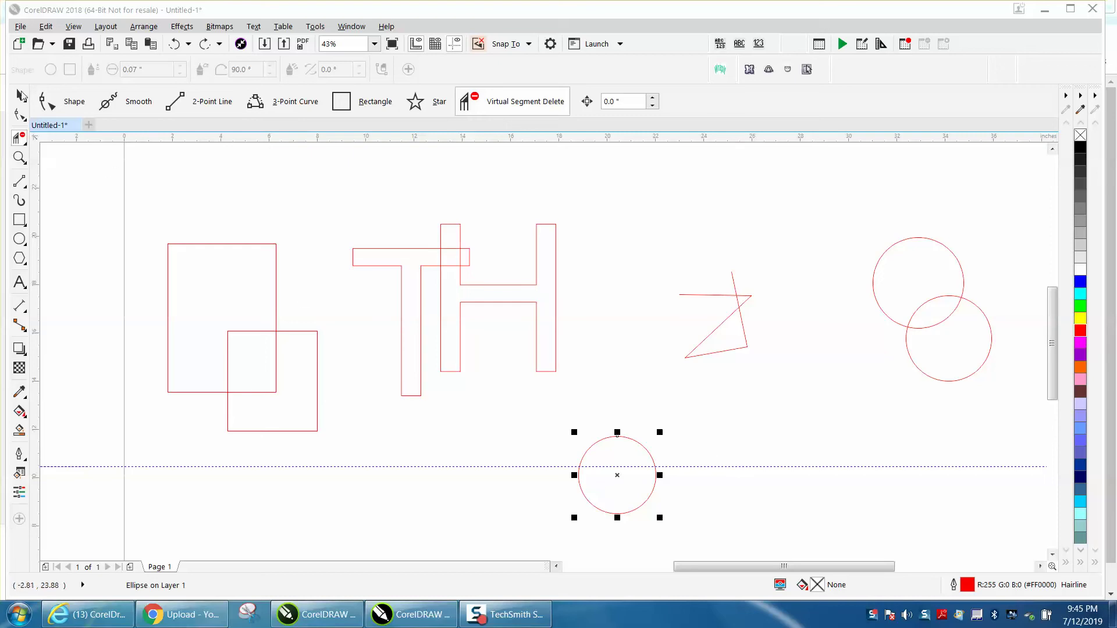
- Convert the T and H letters to curves with Arrange > Convert to Curves
left_click(19, 94)
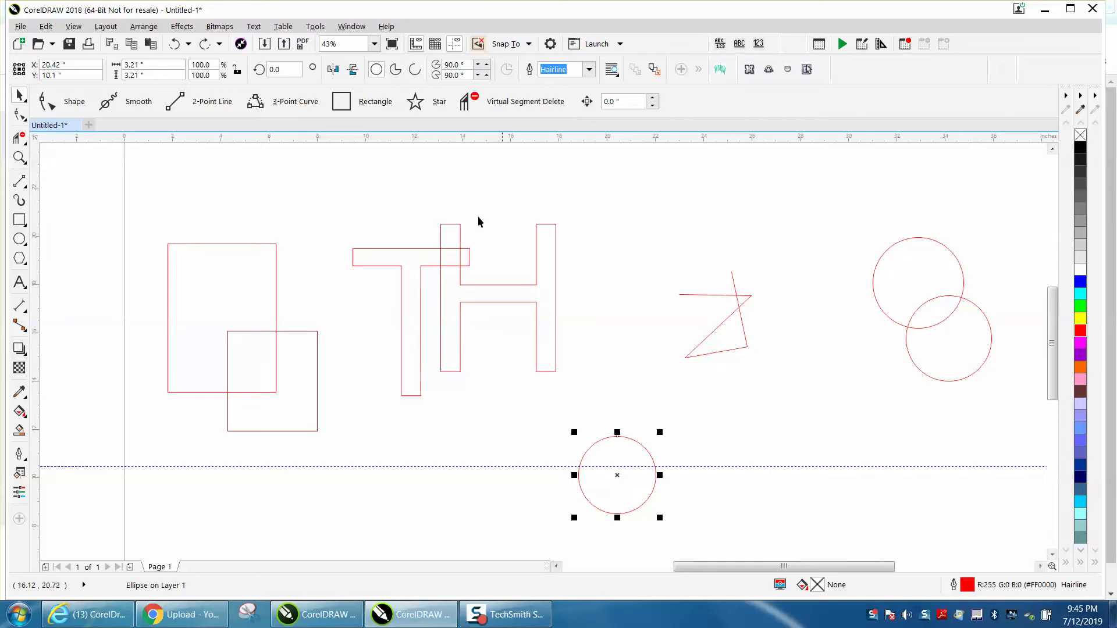
left_click(22, 140)
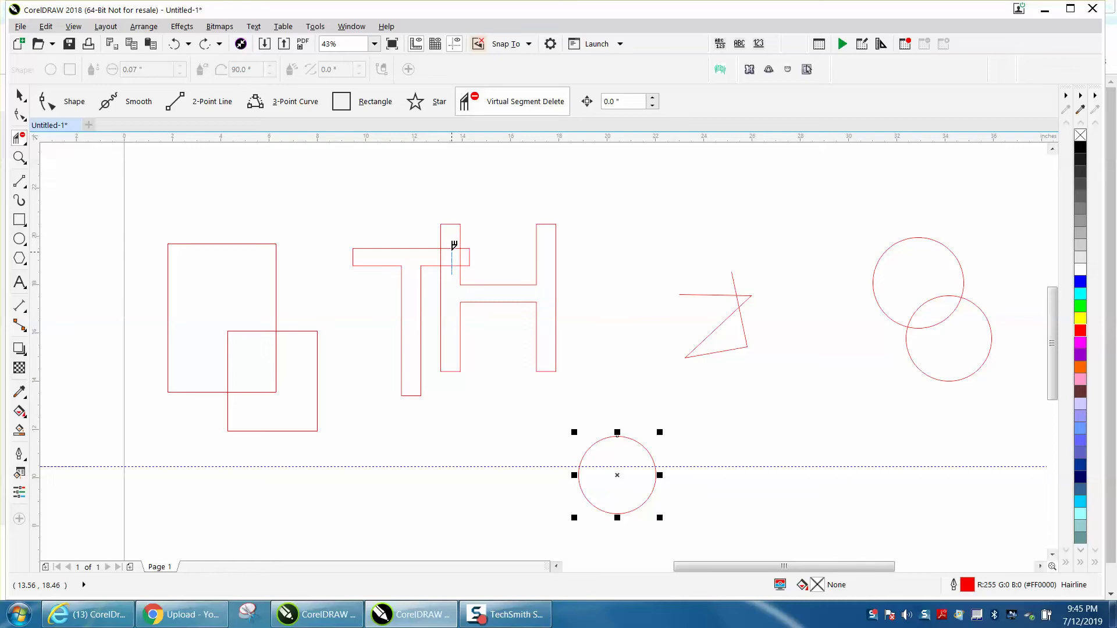
left_click(19, 95)
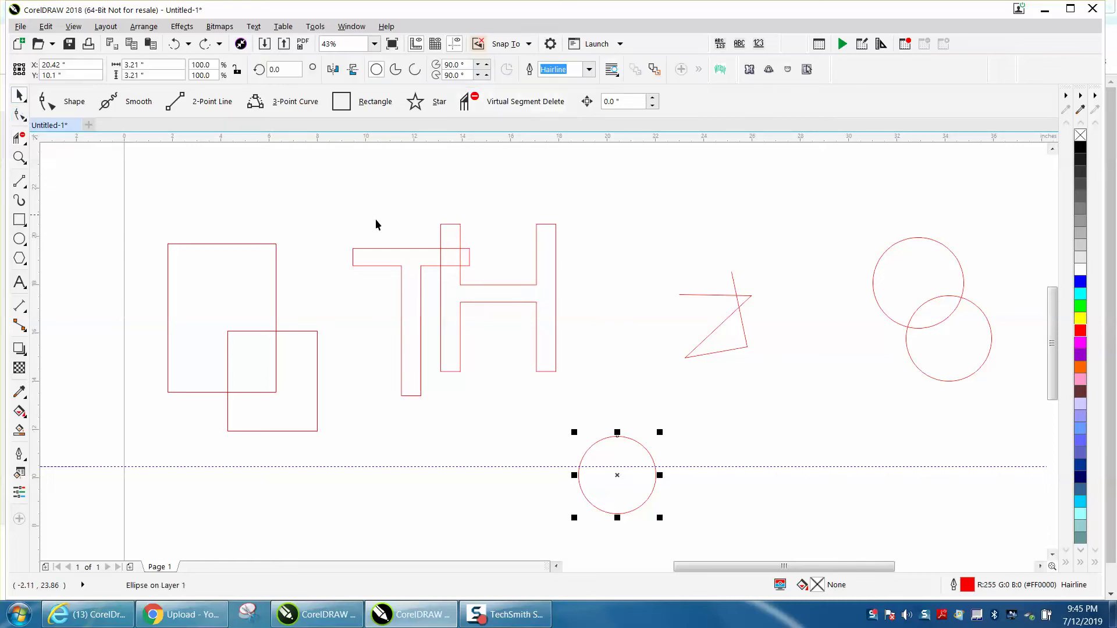
left_click(433, 249)
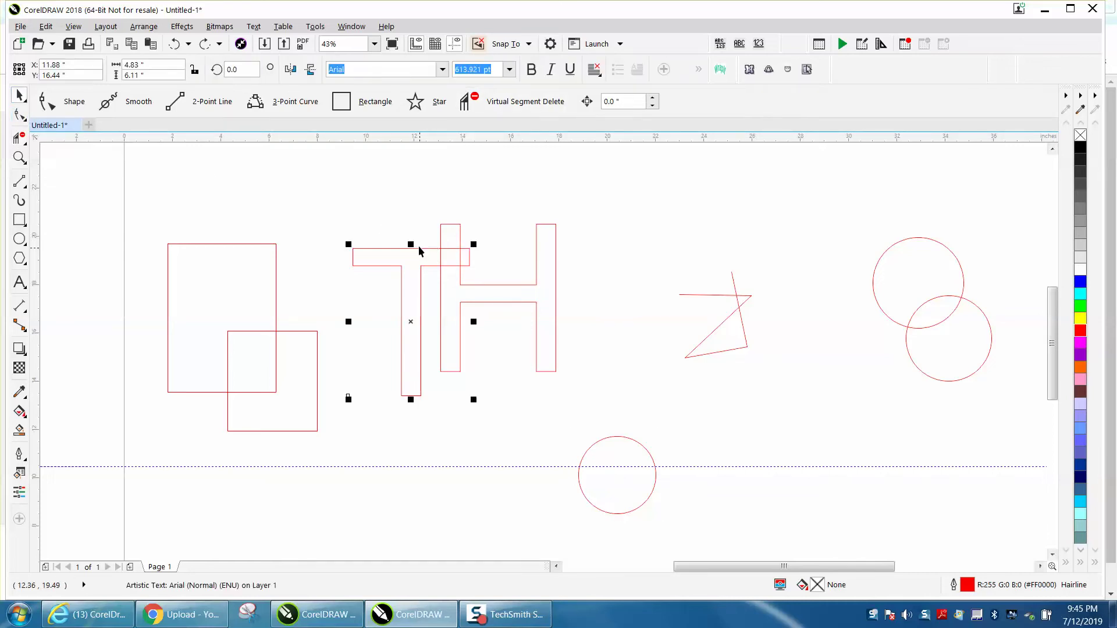
left_click_drag(332, 207, 608, 410)
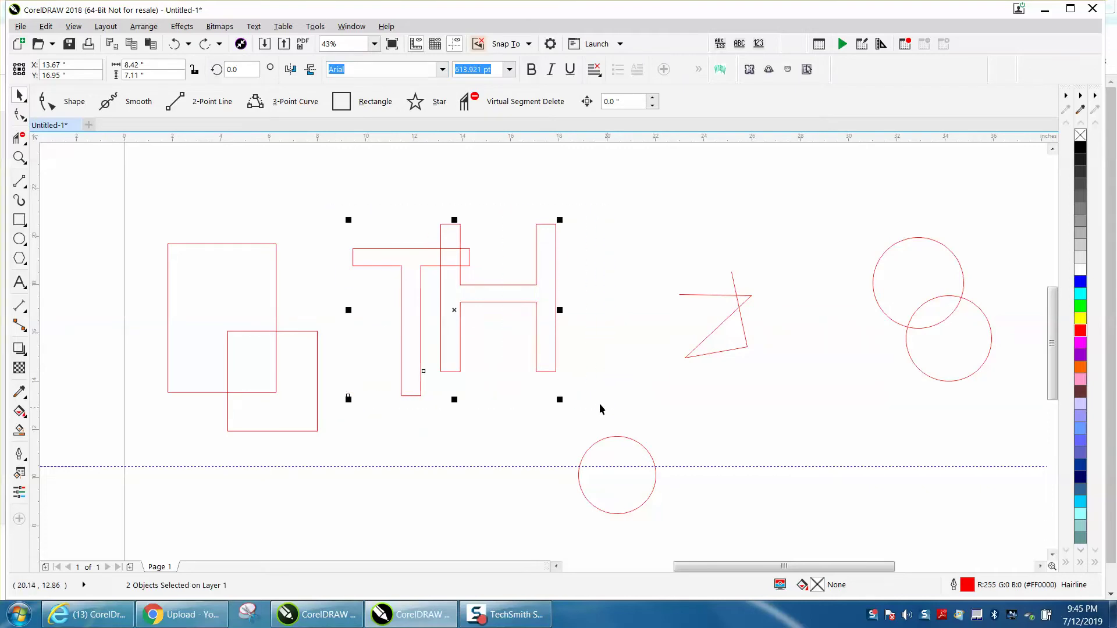
left_click(144, 26)
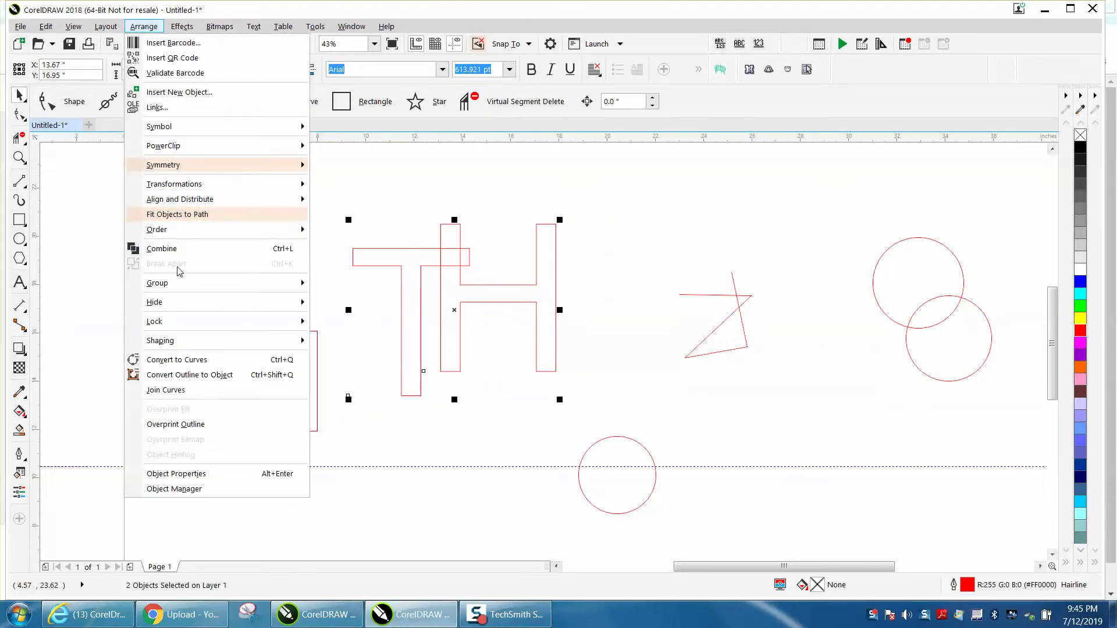
left_click(175, 359)
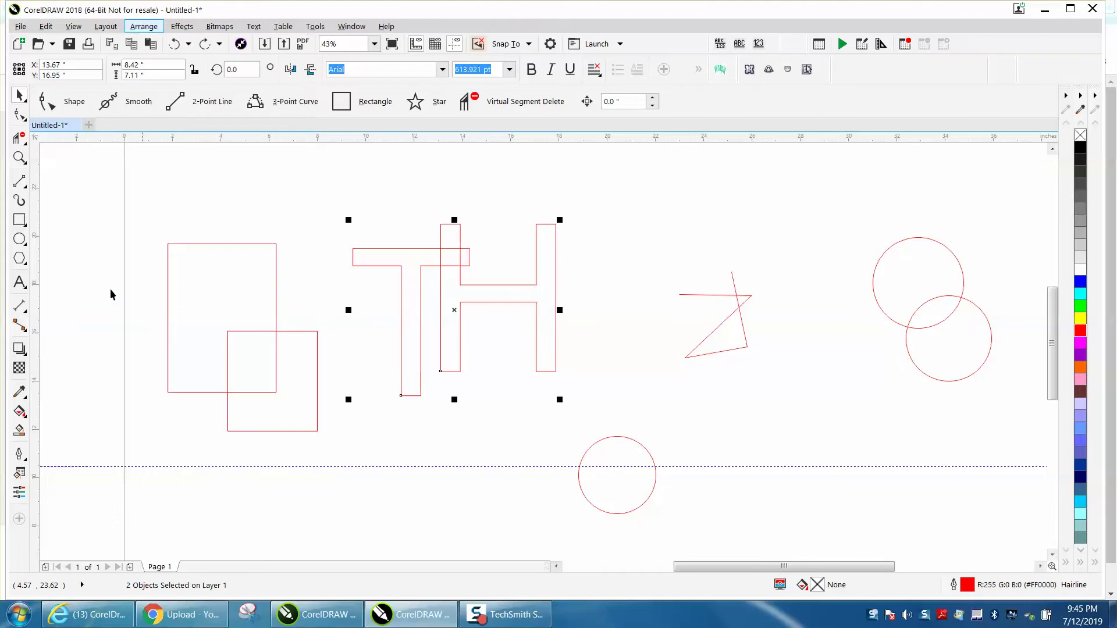
left_click(19, 138)
- Delete the overlapping crossbar and stem segments where the T and H meet
left_click(453, 266)
left_click(451, 248)
left_click(440, 257)
left_click(460, 258)
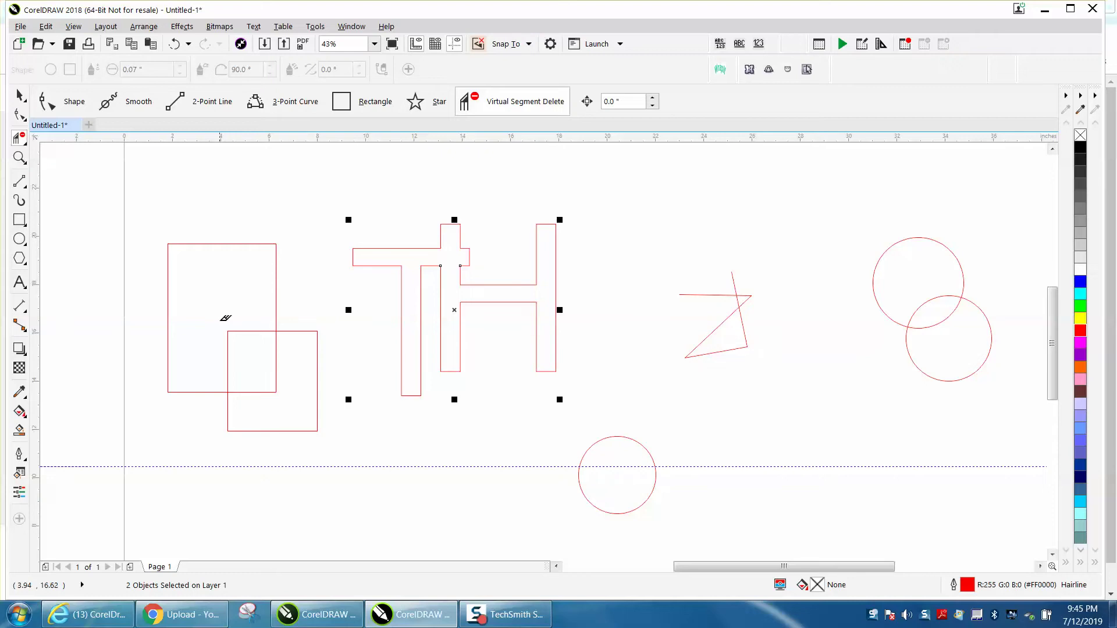
- Trim the overlaps in the rectangles, zigzag and circles, and the lower circle's top arc
left_click(257, 357)
left_click(738, 302)
left_click_drag(935, 304, 948, 328)
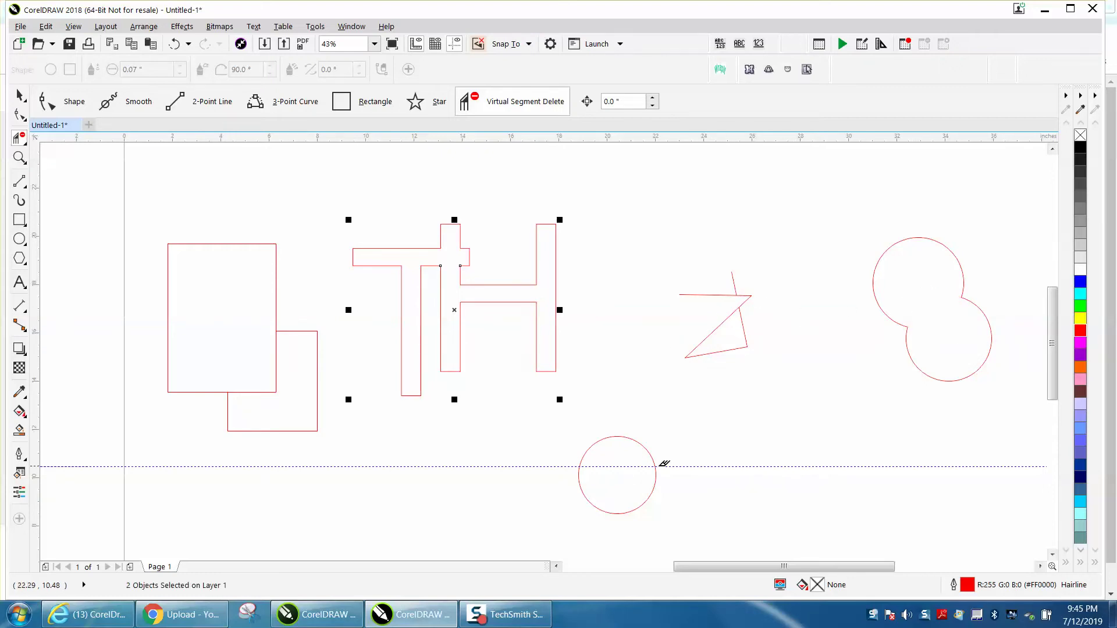
left_click(621, 438)
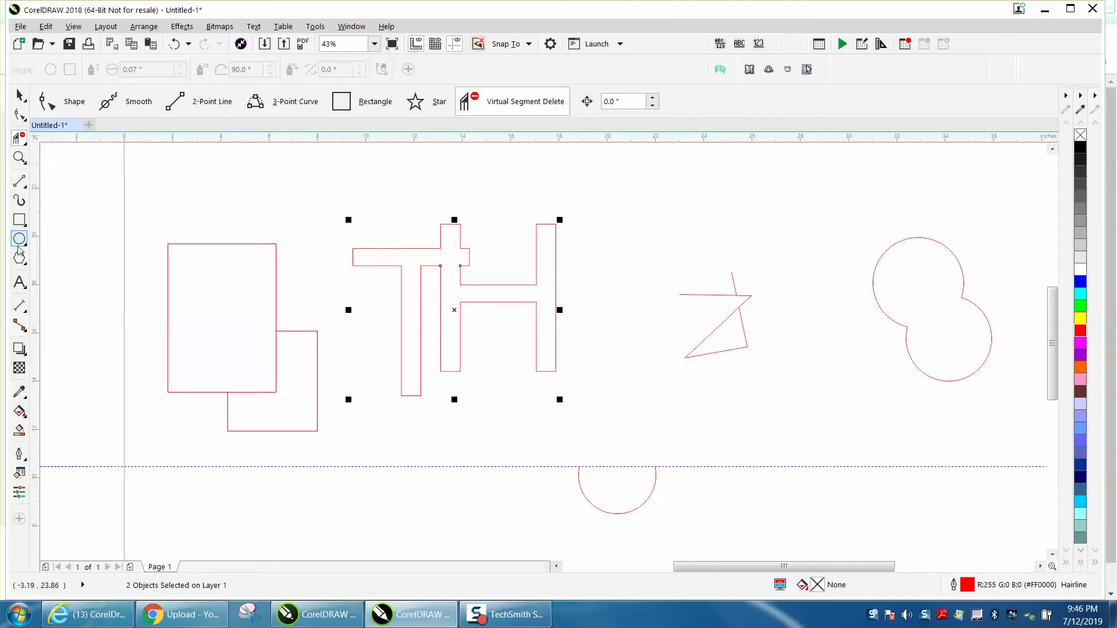
- Add the artistic text 'Text' above the rectangles
left_click(19, 283)
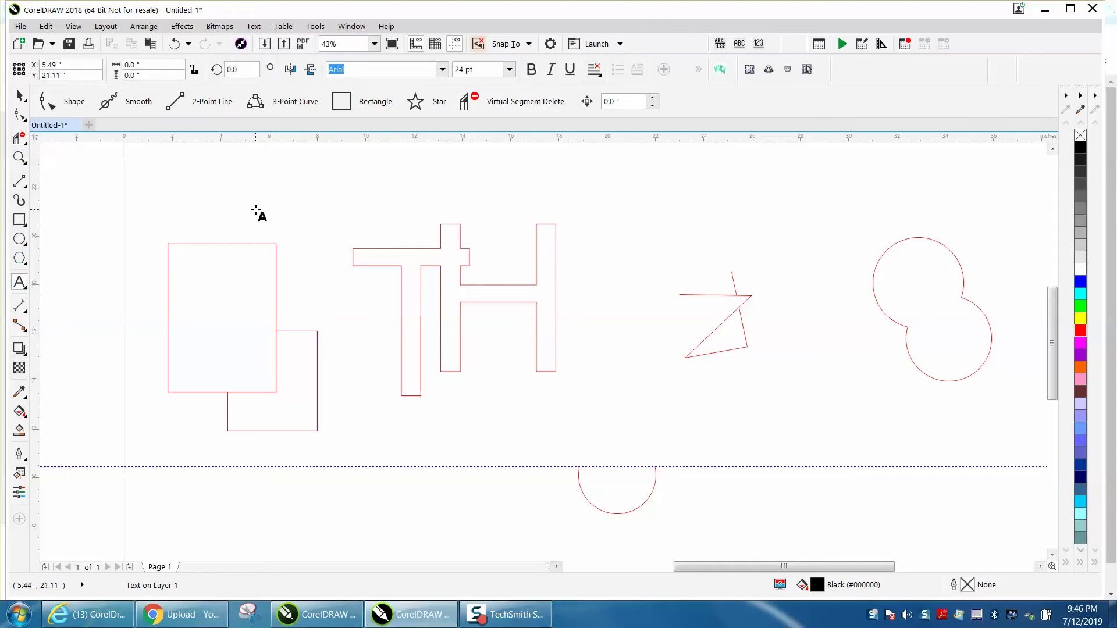
left_click(256, 210)
key("Escape")
key("Escape")
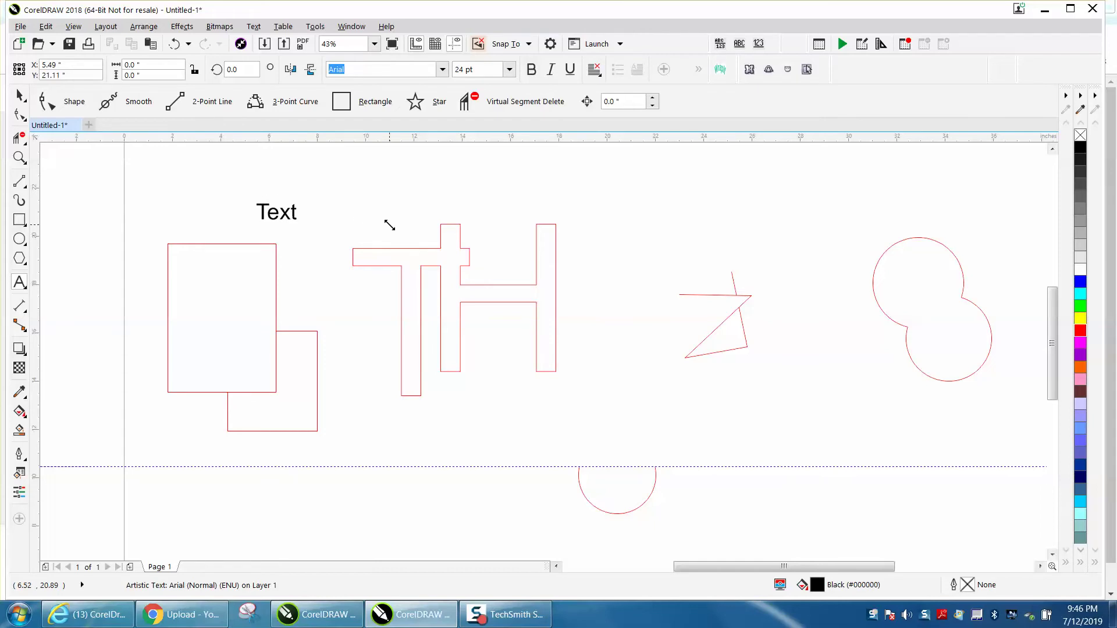
- Scale 'Text' up to about 286.5 pt, place it above the zigzag, with no fill
left_click_drag(300, 198, 399, 192)
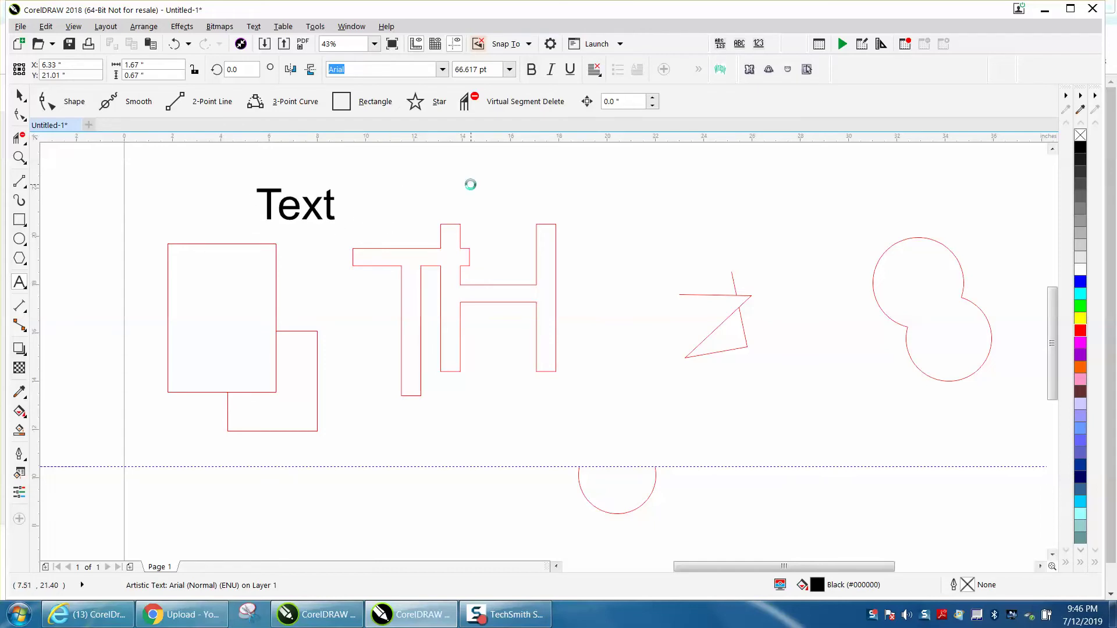
left_click_drag(339, 226, 413, 258)
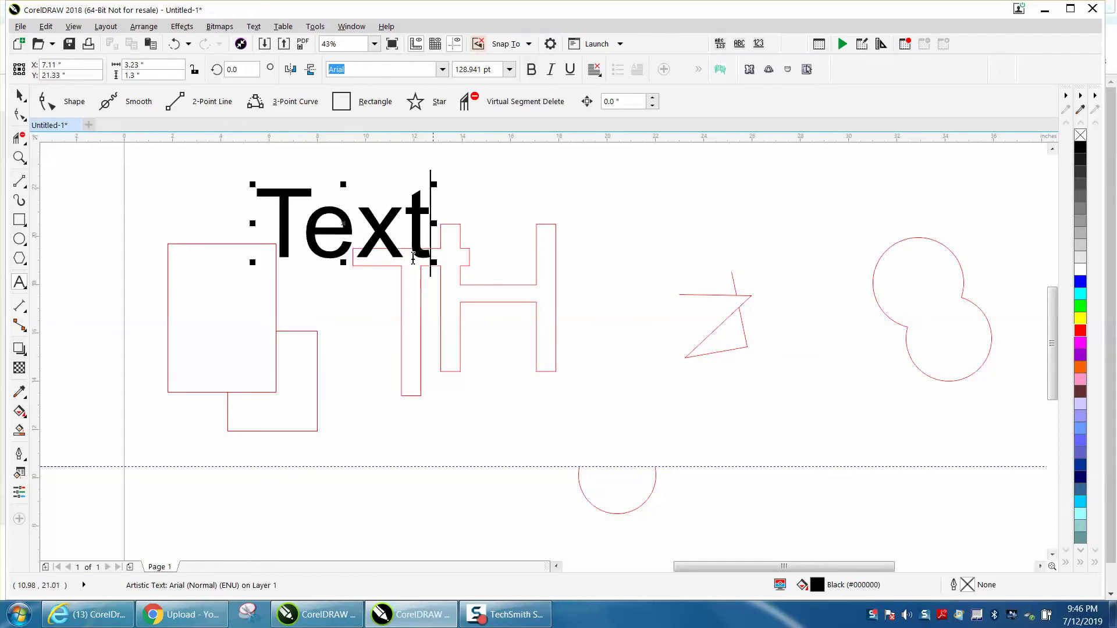
mouse_move(345, 222)
left_mouse_down()
mouse_move(762, 221)
mouse_move(727, 212)
left_mouse_up()
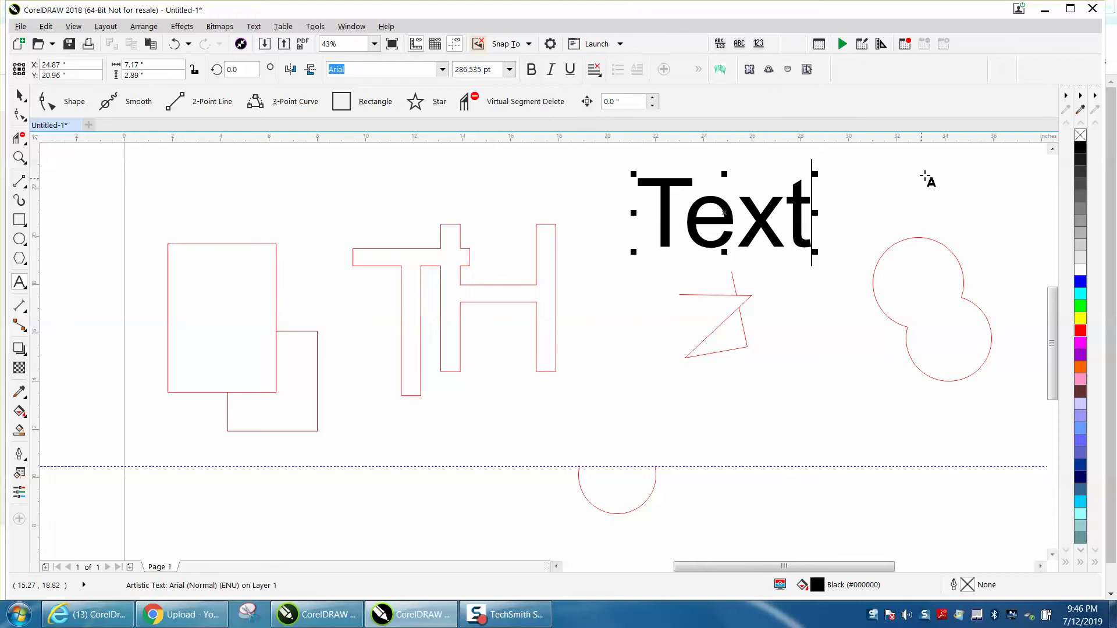
left_click(1080, 140)
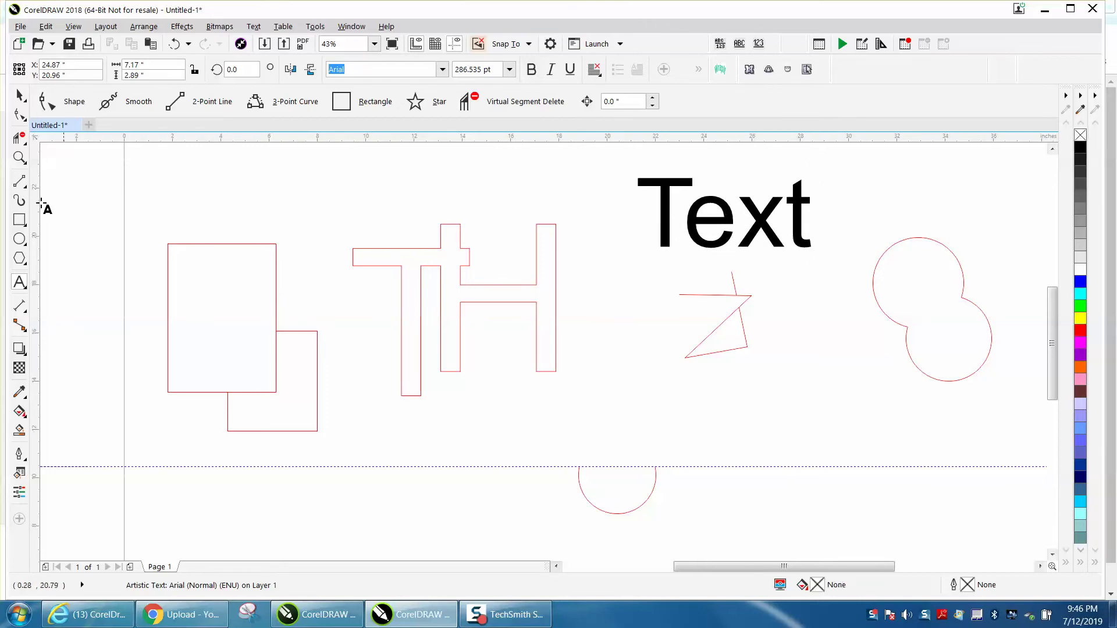
- Give 'Text' no fill and a red outline
left_click(19, 95)
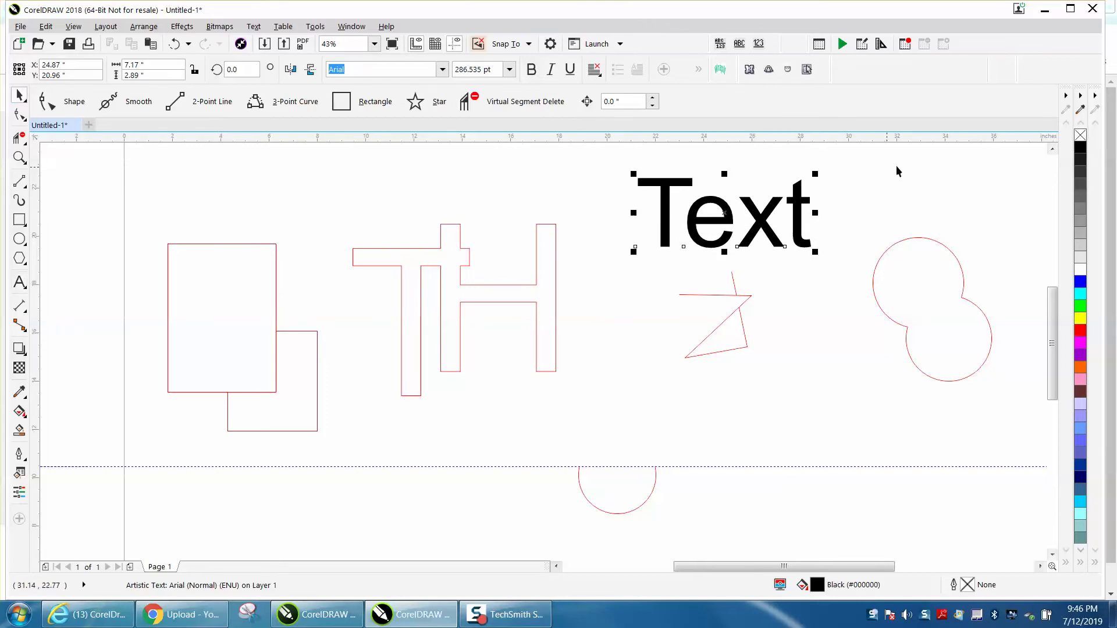
left_click(1079, 137)
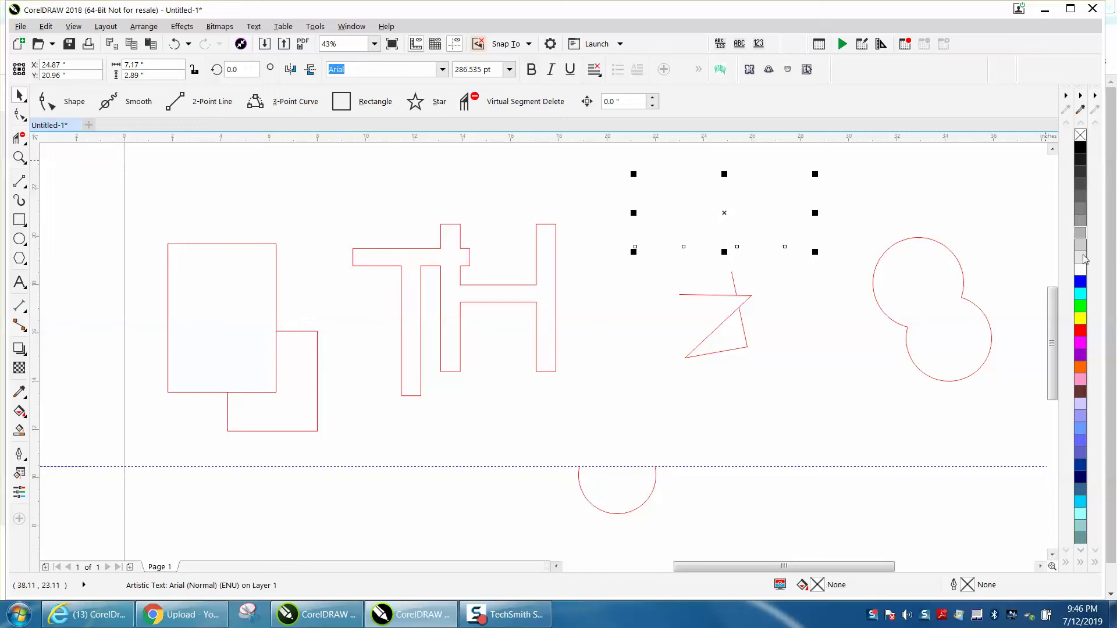
right_click(1079, 320)
right_click(1081, 331)
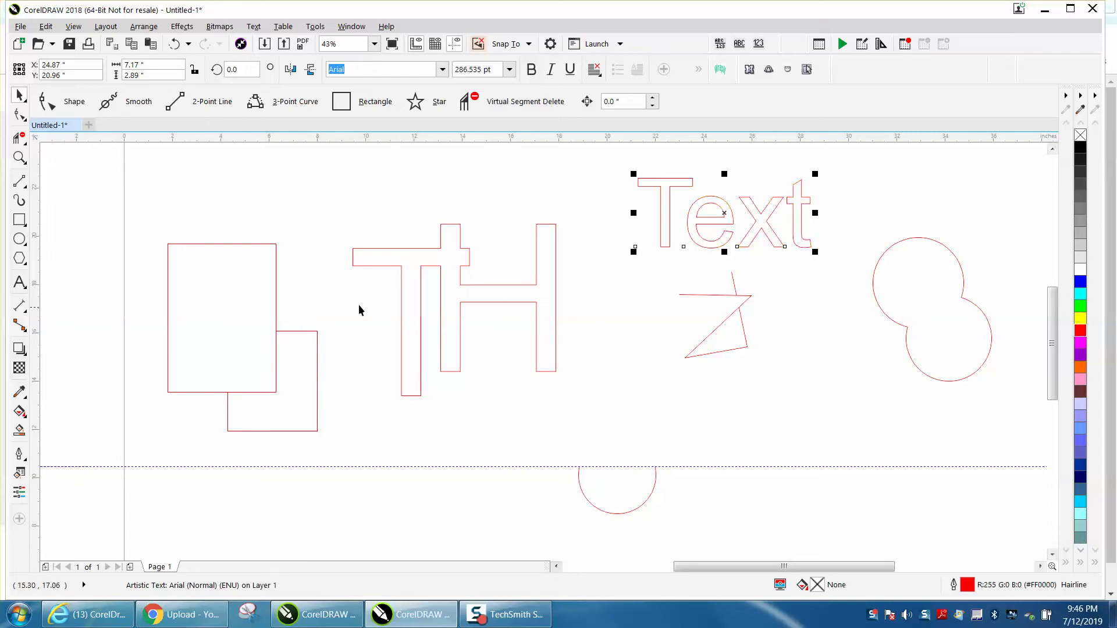
- Trim overlaps across 'Text', break it apart with Ctrl+K, and move the x down
left_click(19, 138)
left_click_drag(645, 207, 851, 210)
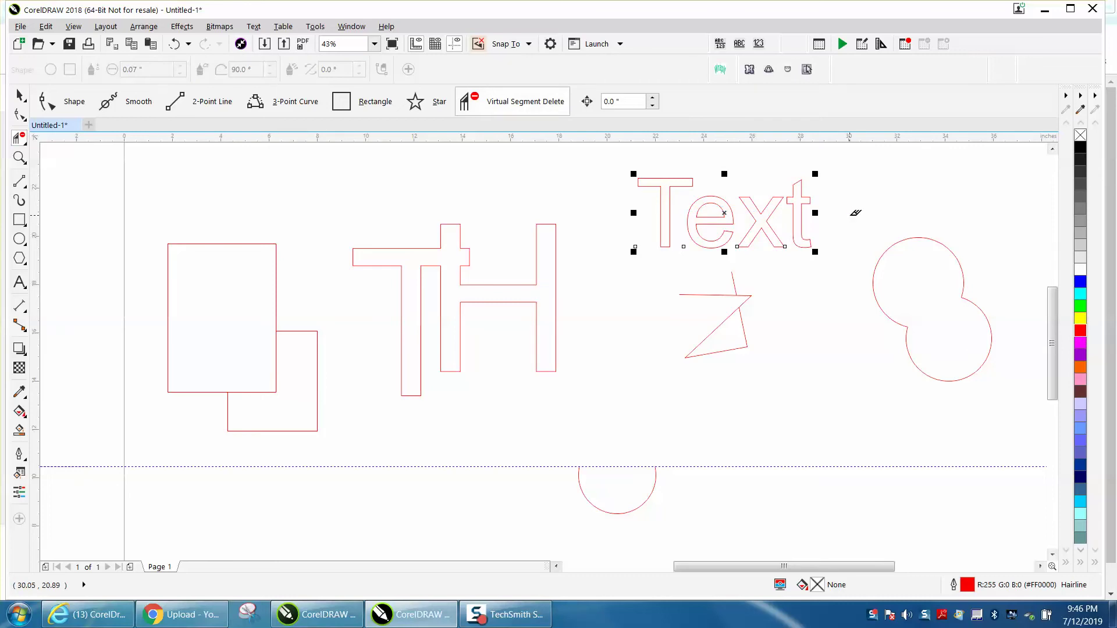
left_click(19, 95)
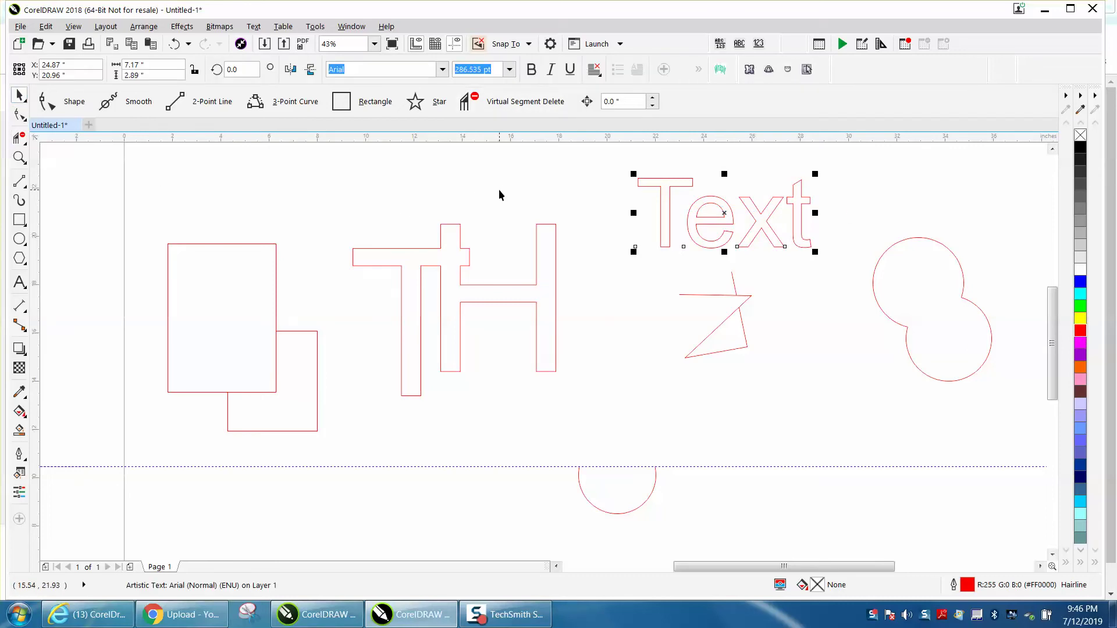
key("ctrl+k")
left_click_drag(757, 221, 775, 241)
key("z")
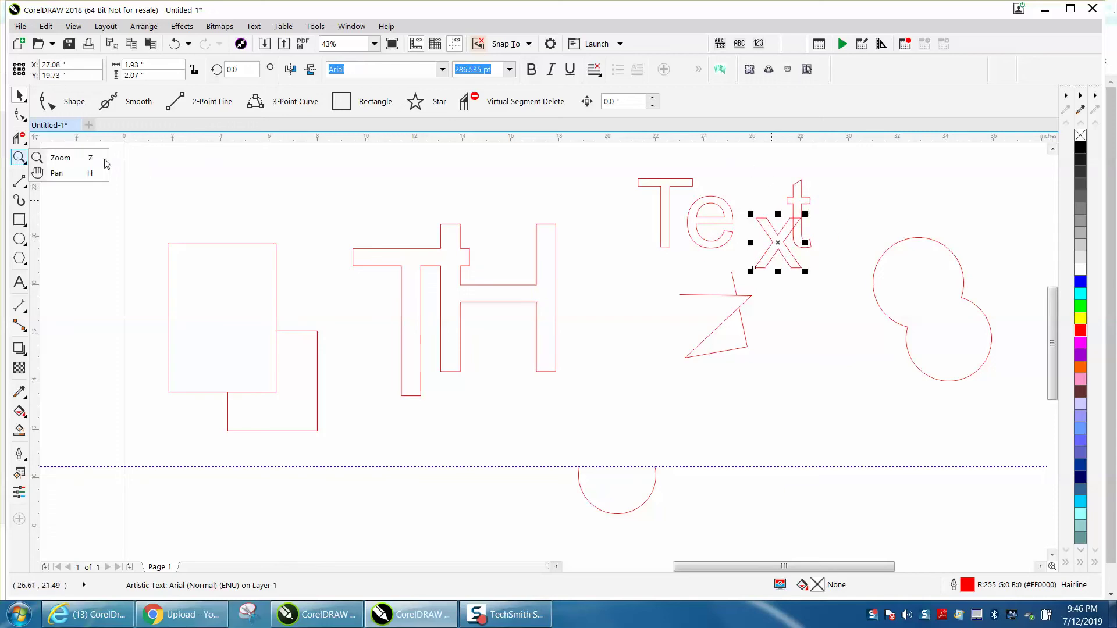
- Zoom in on 'Text' and convert the x and t letters to curves
left_click(50, 157)
left_click_drag(726, 161, 847, 311)
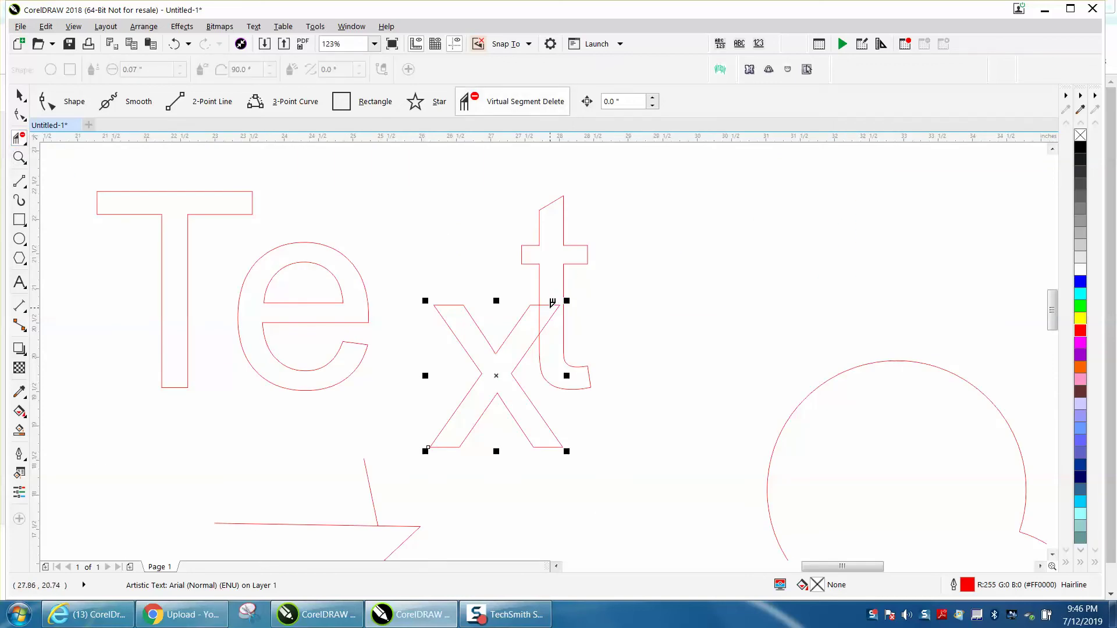
left_click(20, 95)
left_click_drag(388, 174, 668, 494)
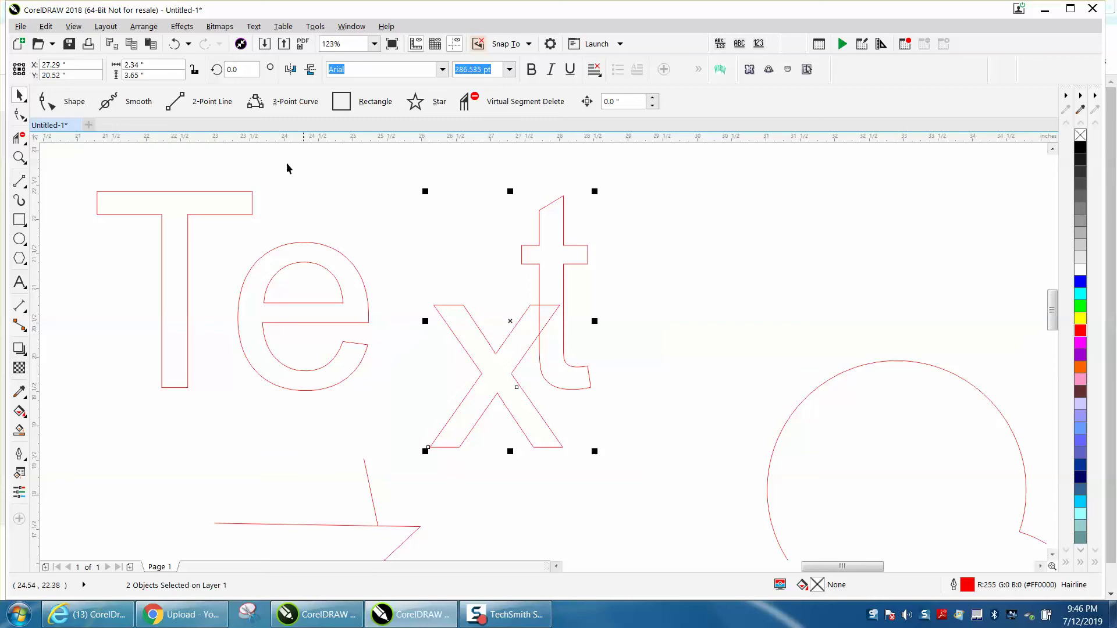
left_click(143, 26)
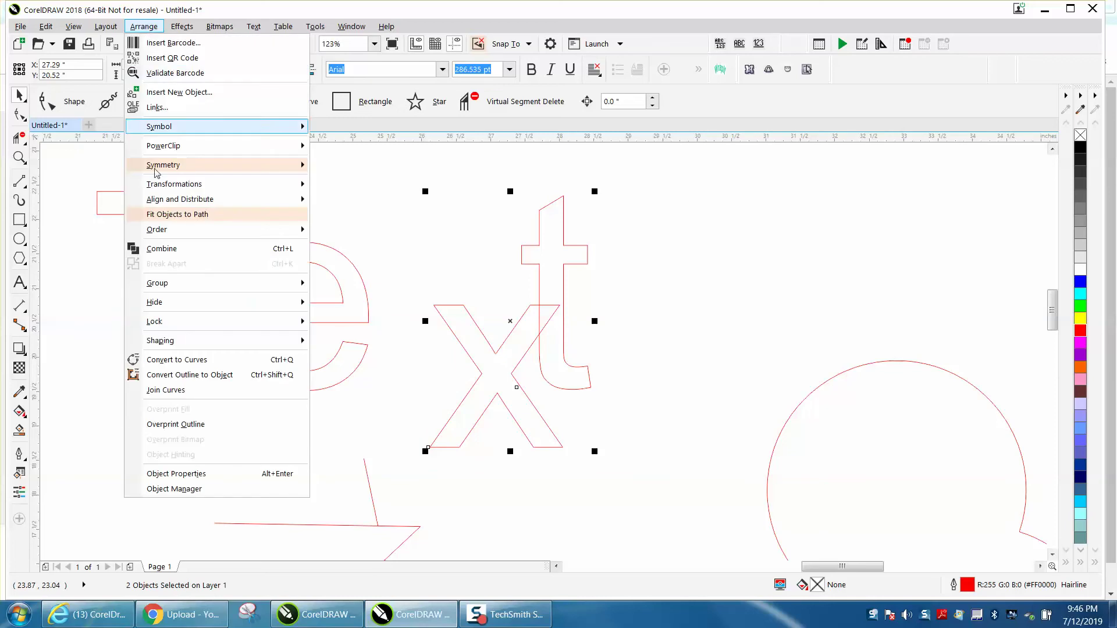
left_click(178, 360)
- Delete the x's arm segments past the t and the t stem segment crossing it
left_click(19, 138)
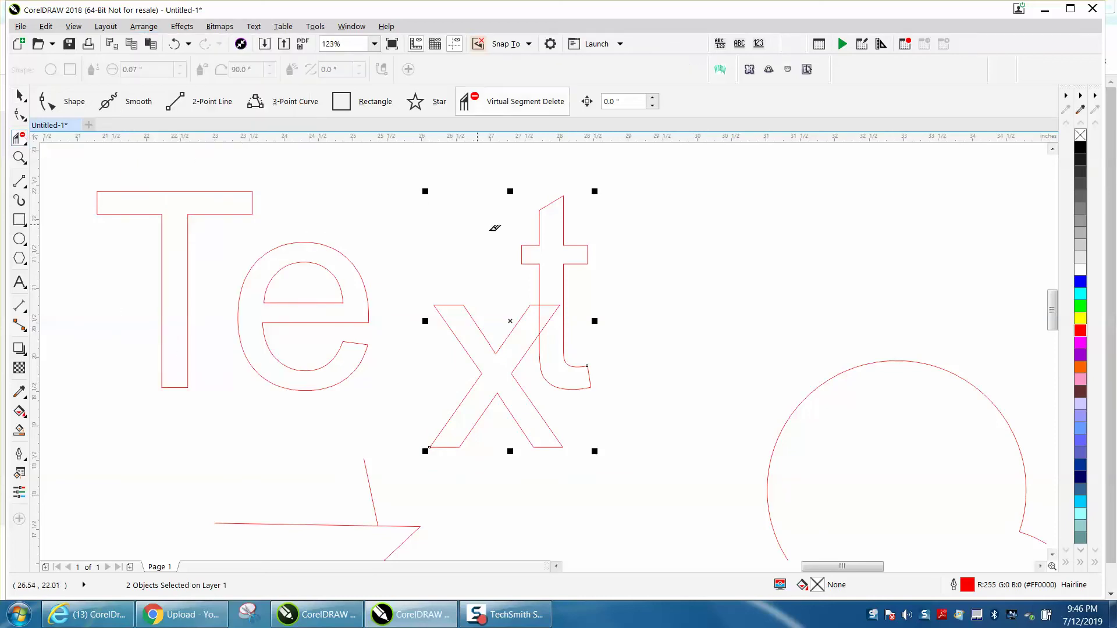
left_click(550, 305)
left_click(549, 320)
left_click(539, 318)
- Trim segments across the t, then undo to restore the accidentally deleted t
left_click_drag(512, 228, 655, 230)
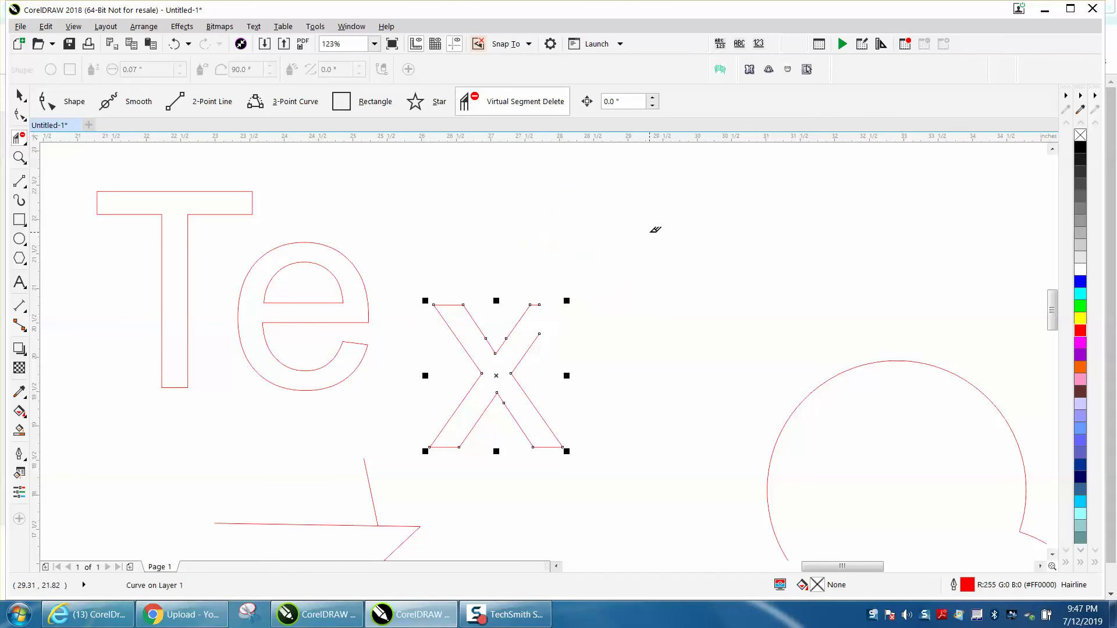
left_click(174, 44)
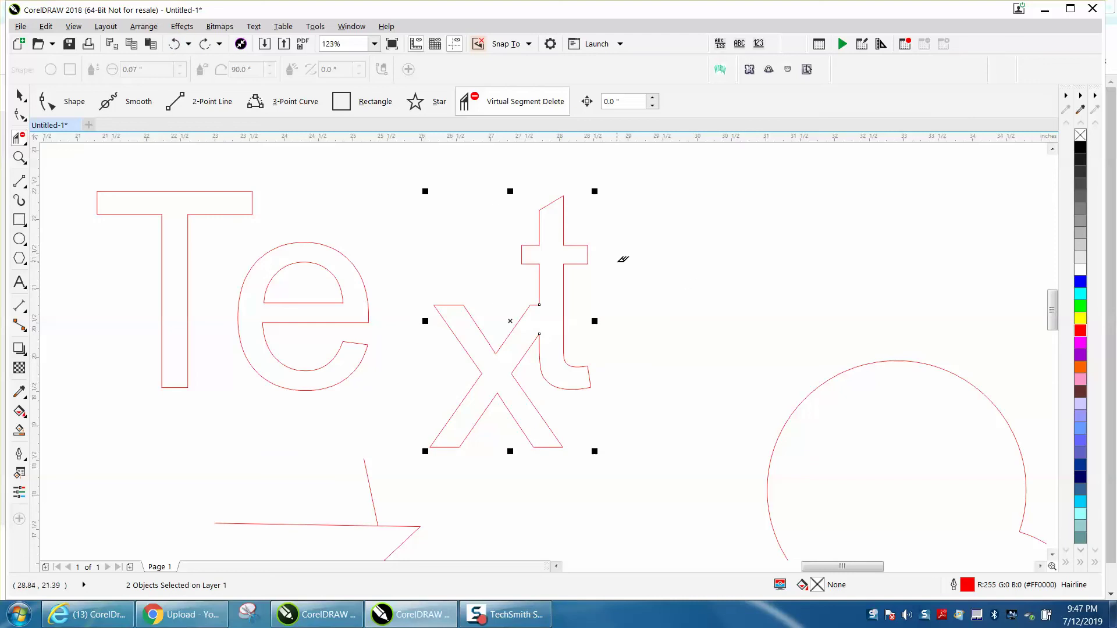
left_click(18, 184)
- Draw a slanted line right of the t and duplicate it into five parallel lines
left_click_drag(615, 163, 676, 388)
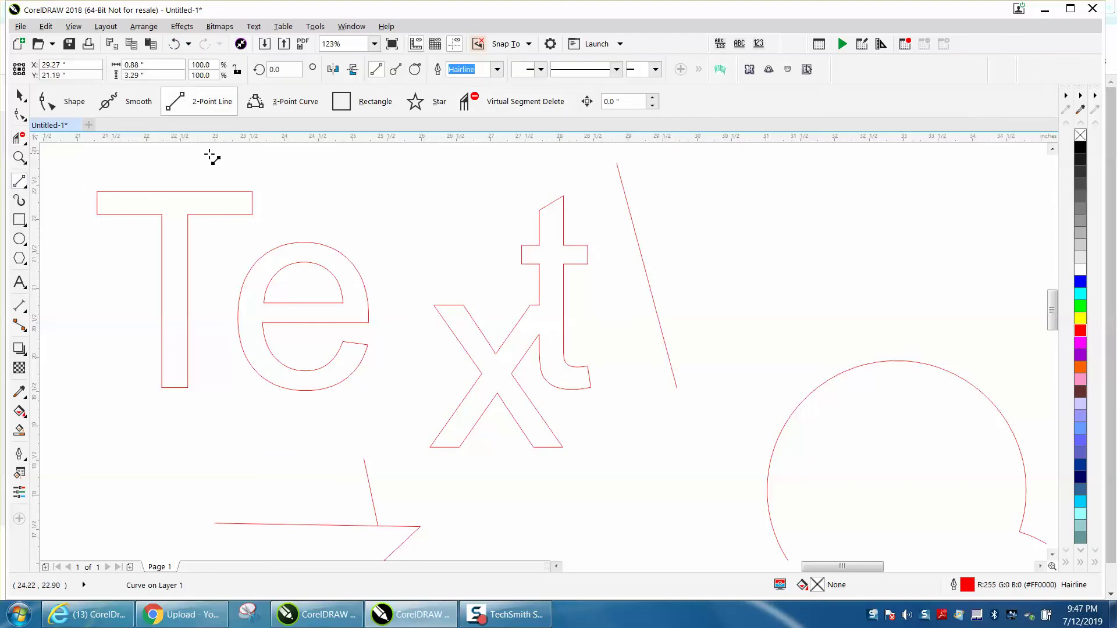
left_click(19, 95)
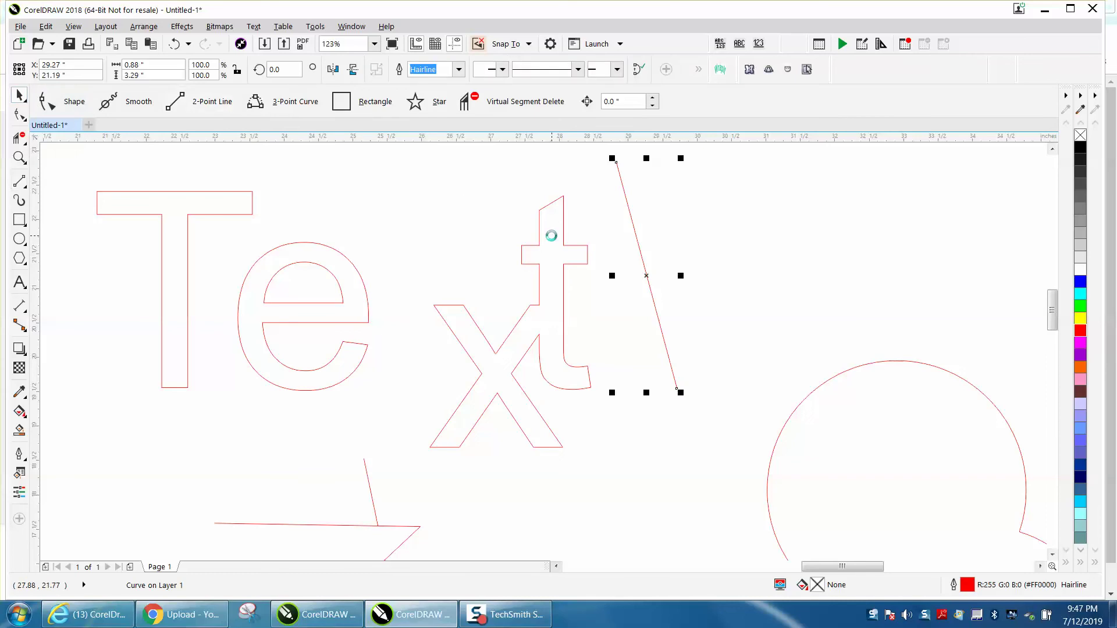
left_click_drag(646, 275, 686, 275)
key("ctrl+r")
key("ctrl+r")
key("ctrl+r")
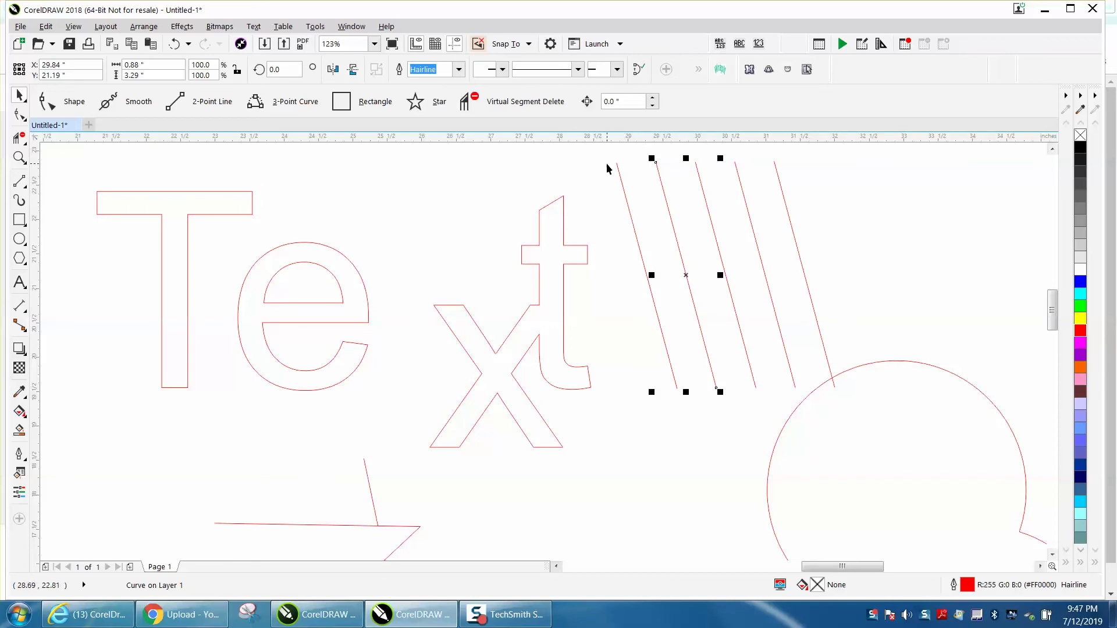
scroll(606, 163, "down", 3)
- Copy-rotate the five lines by 90° to form a crosshatch grid
left_click_drag(605, 152, 768, 305)
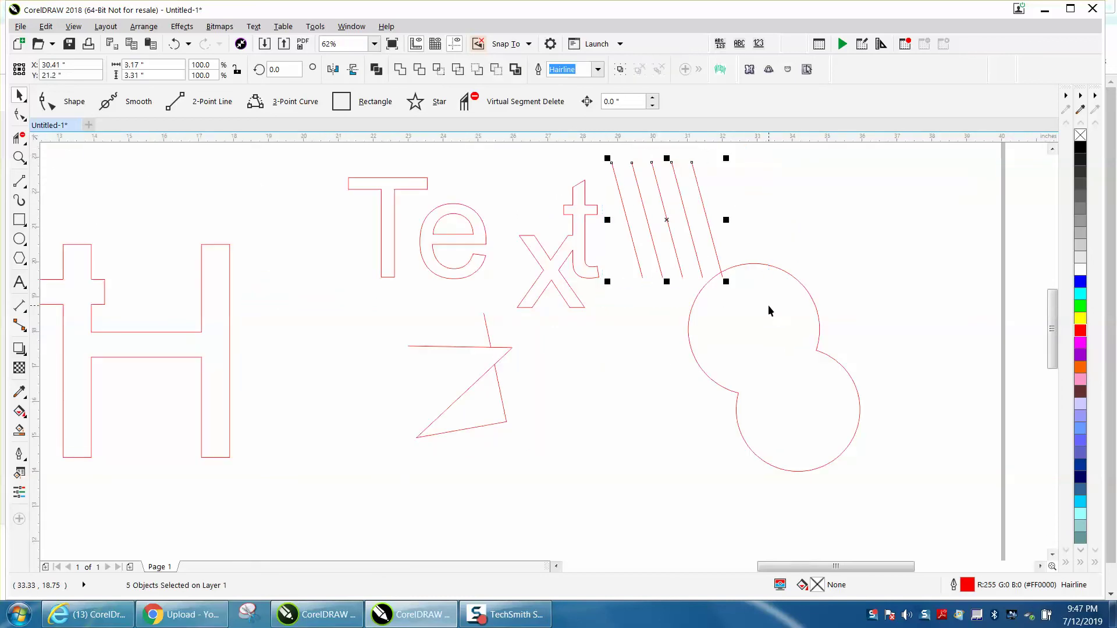
double_click(284, 70)
type("90")
key("Return")
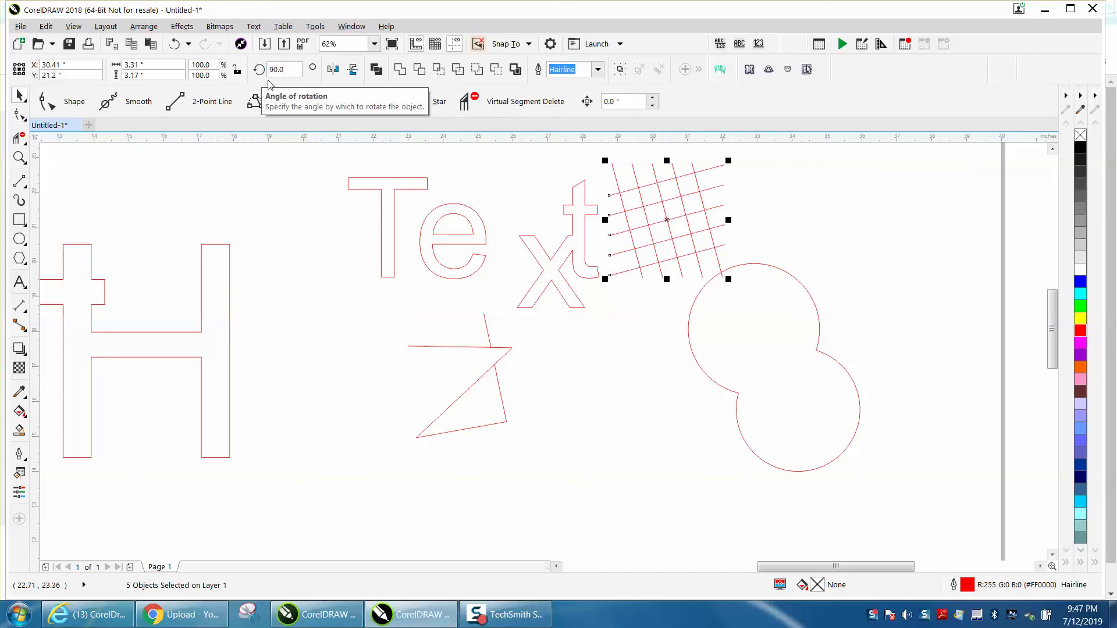
scroll(637, 228, "down", 2)
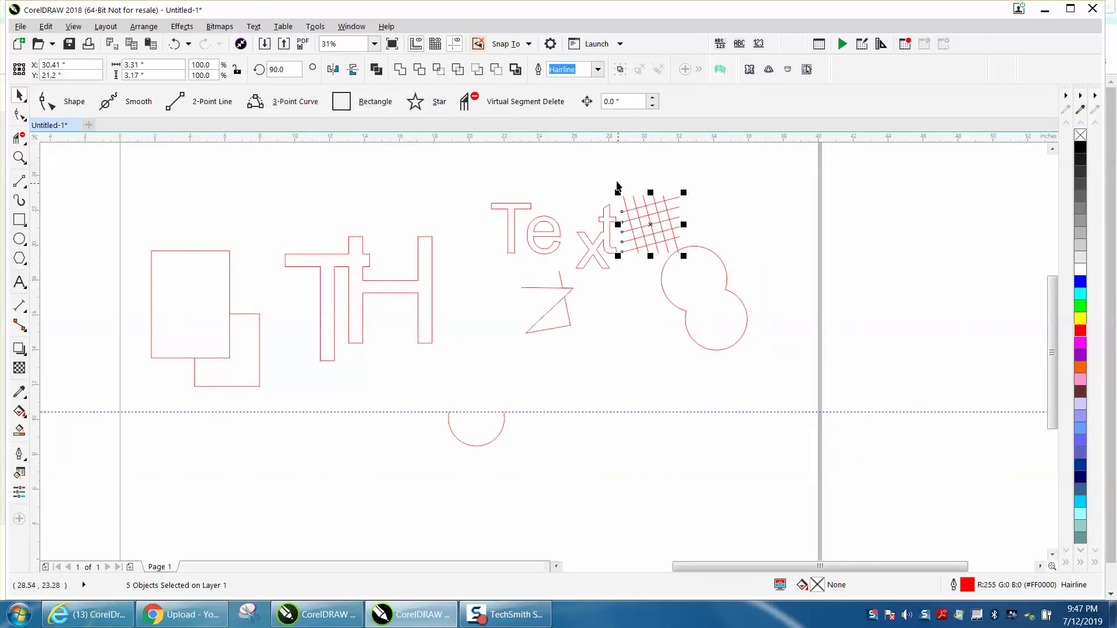
- Rotate the whole line grid slightly clockwise to about 349.95°
left_click_drag(614, 175, 711, 273)
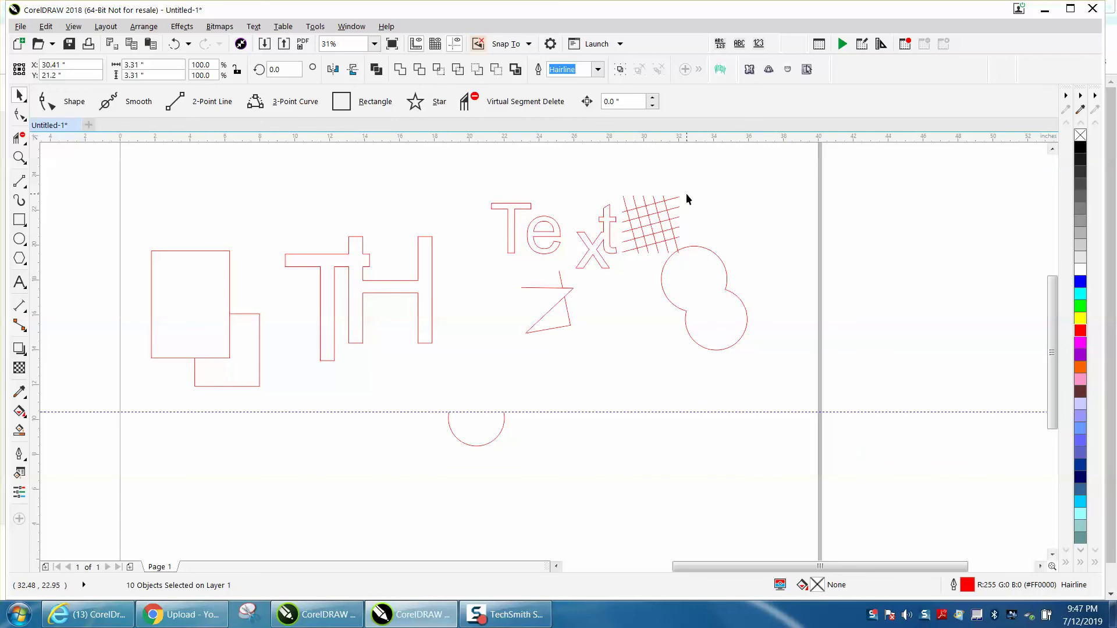
left_click_drag(714, 278, 713, 278)
left_click(670, 233)
left_click_drag(687, 191, 693, 196)
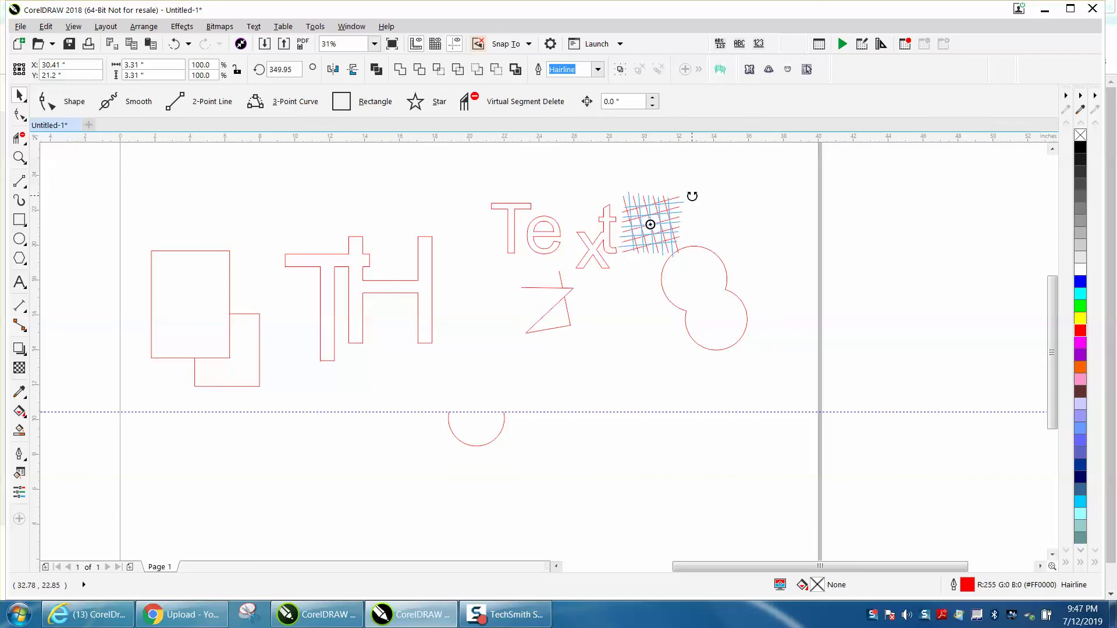
left_click(19, 157)
mouse_move(594, 177)
left_mouse_down()
mouse_move(659, 241)
mouse_move(747, 290)
left_mouse_up()
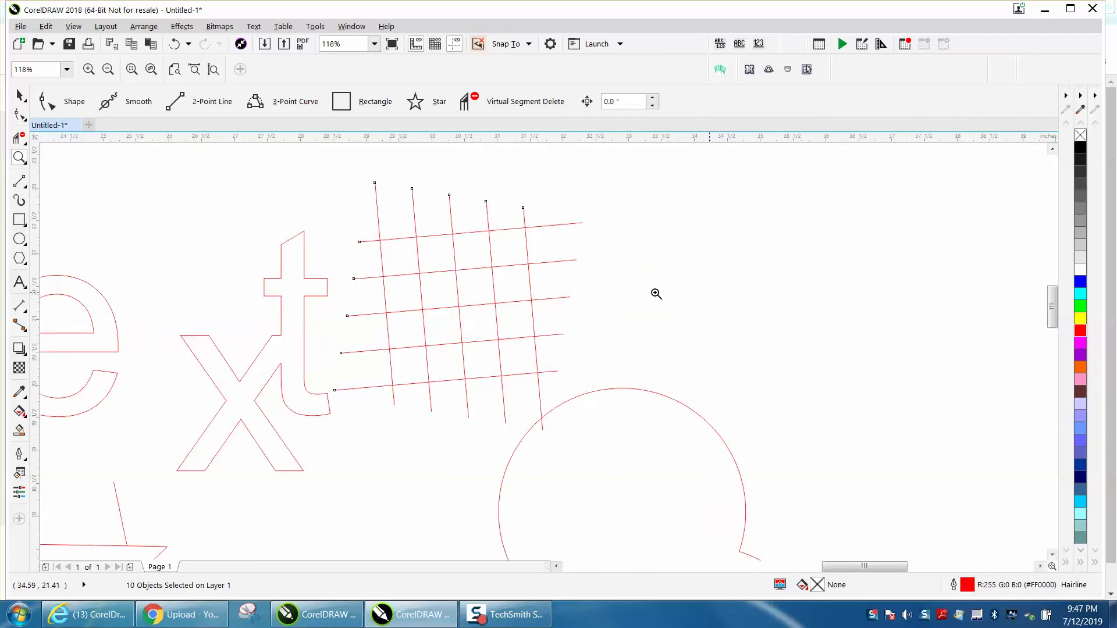
- Delete a vertical segment near the grid's left edge, then undo it
left_click(19, 138)
left_click_drag(359, 263, 392, 296)
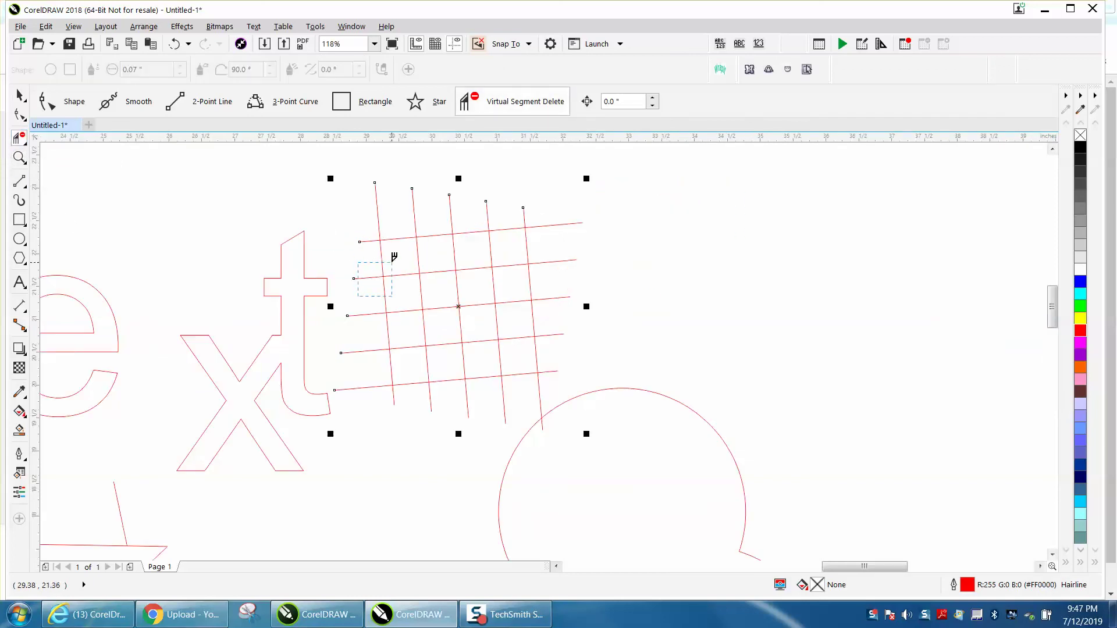
left_click_drag(394, 257, 392, 259)
left_click(174, 44)
- Trim the segments between the grid's top two horizontal lines, undoing each attempt
left_click_drag(351, 263, 554, 249)
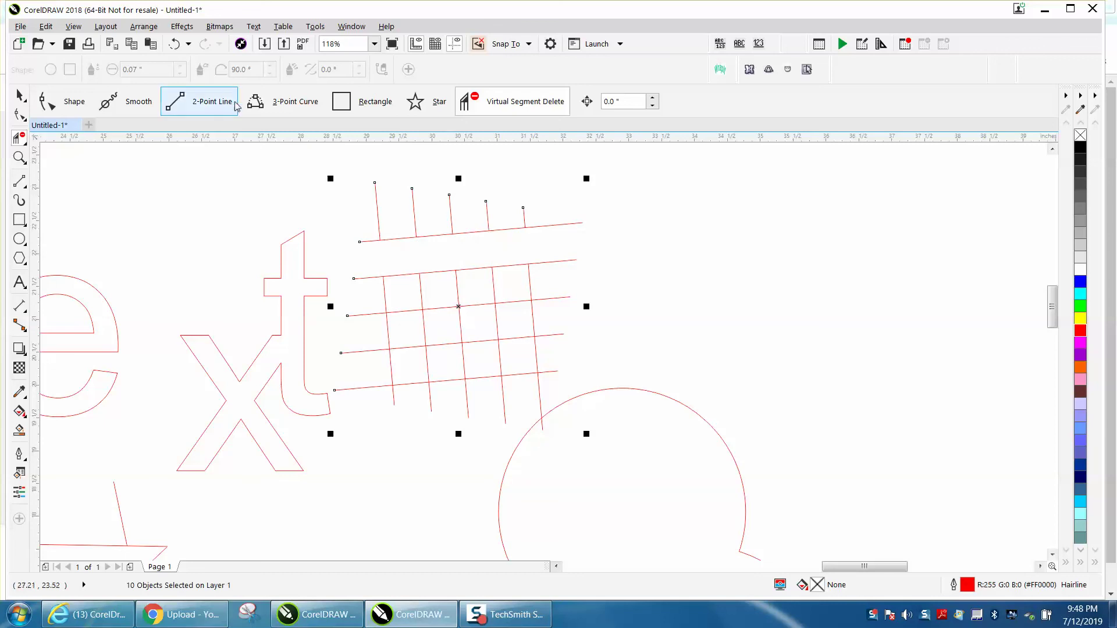
left_click(174, 44)
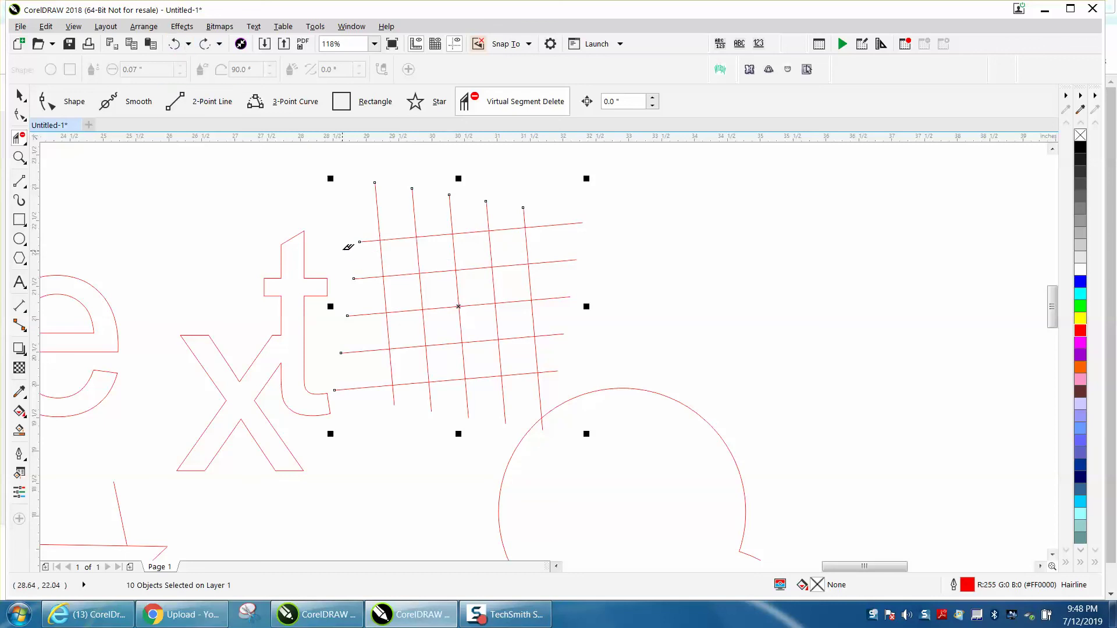
left_click_drag(343, 250, 559, 250)
left_click(175, 45)
- Undo the grid change and delete the vertical segments between its top two horizontal lines
left_click(175, 45)
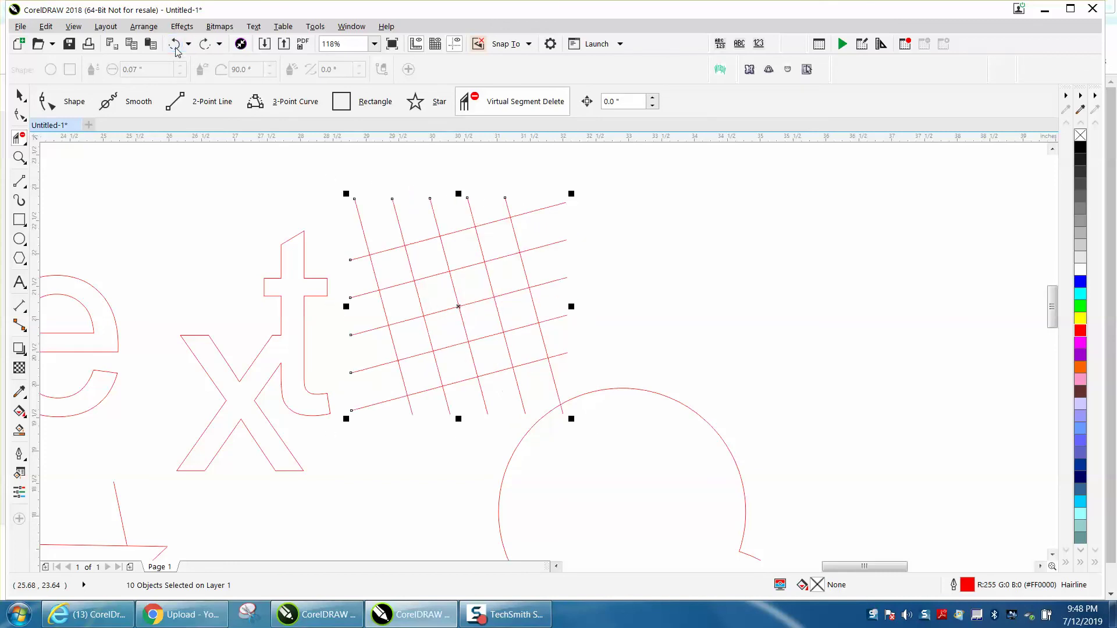
left_click(20, 137)
left_click_drag(362, 253, 437, 249)
left_click(174, 46)
left_click_drag(346, 282, 531, 217)
scroll(390, 336, "down", 2)
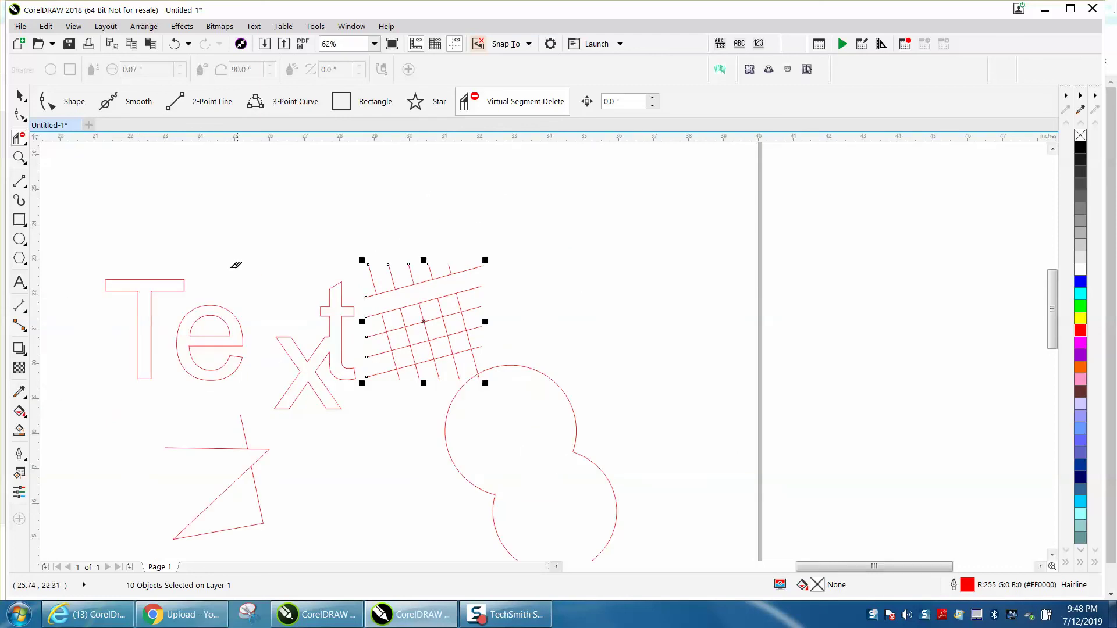